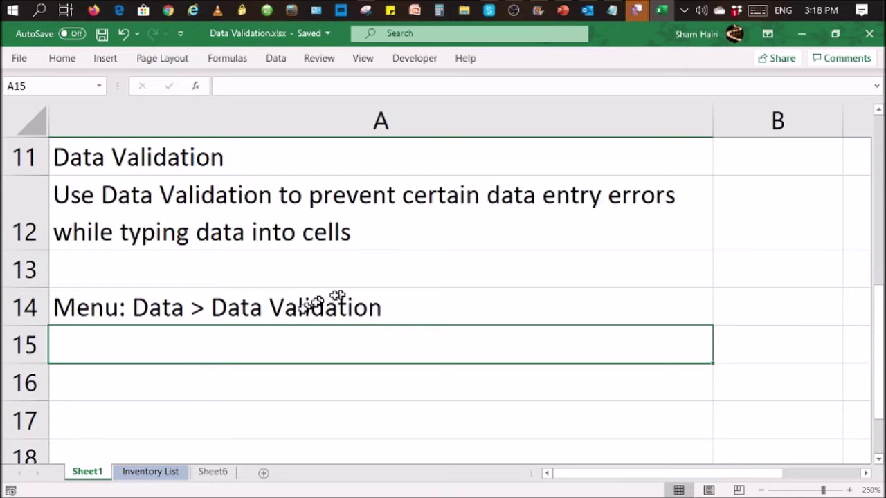
Switch to the Inventory List sheet to show its Reorder Level column.
{"action": "left_click", "coordinate": [151, 473]}
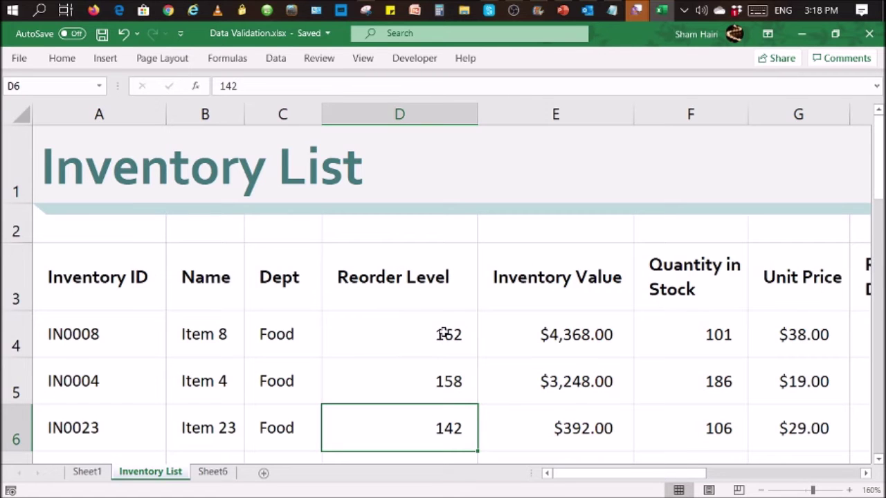
Select the 25 Reorder Level values in column D, D4:D28.
{"action": "scroll", "coordinate": [443, 334], "scroll_direction": "down", "scroll_amount": 3}
{"action": "scroll", "coordinate": [443, 334], "scroll_direction": "up", "scroll_amount": 3}
{"action": "mouse_move", "coordinate": [419, 333]}
{"action": "left_mouse_down"}
{"action": "mouse_move", "coordinate": [427, 496]}
{"action": "mouse_move", "coordinate": [406, 334]}
{"action": "left_mouse_up"}
{"action": "scroll", "coordinate": [406, 332], "scroll_direction": "up", "scroll_amount": 8}
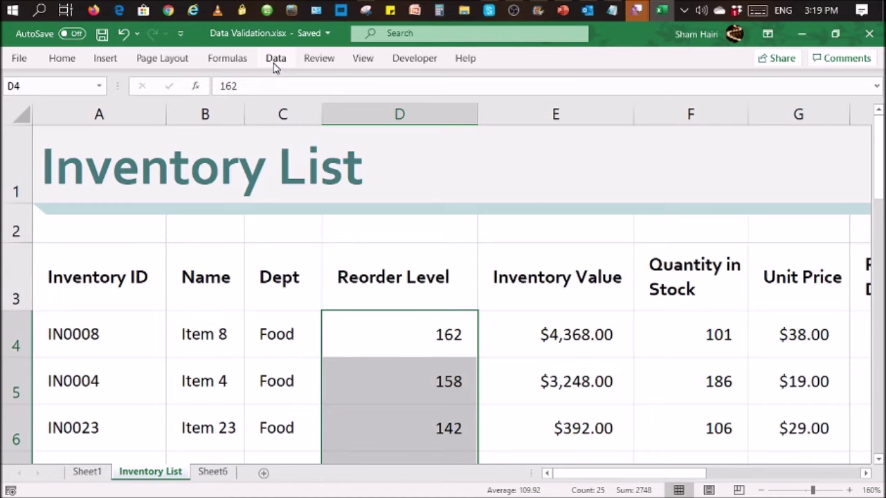
Open Data Validation from the Data tab for the selected Reorder Level cells.
{"action": "left_click", "coordinate": [275, 61]}
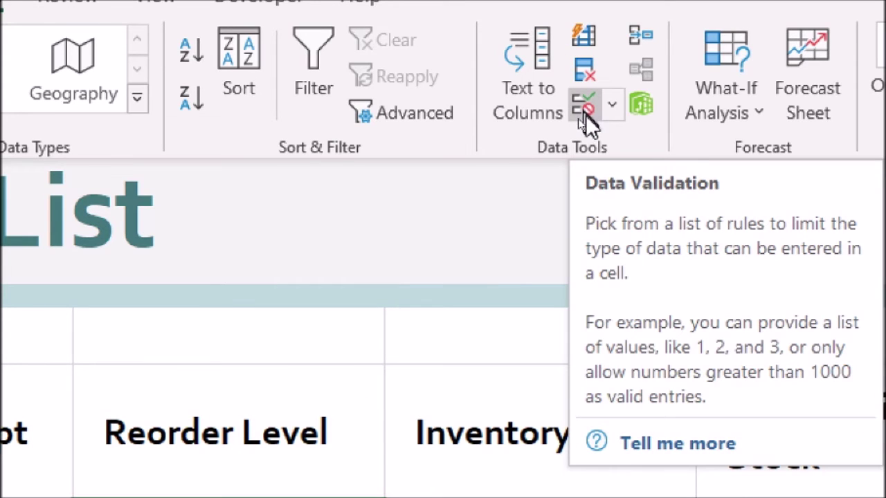
{"action": "left_click", "coordinate": [586, 112]}
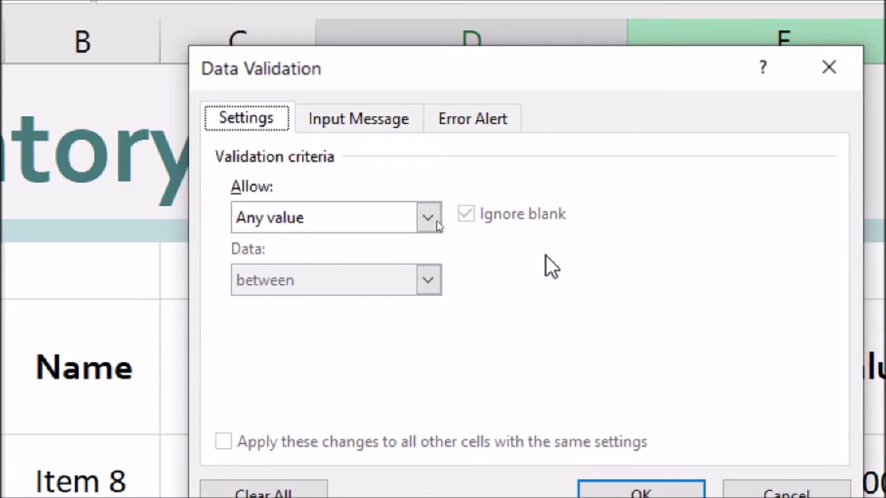
Allow only whole numbers between 5 and 300 in the validation Settings.
{"action": "left_click", "coordinate": [423, 220]}
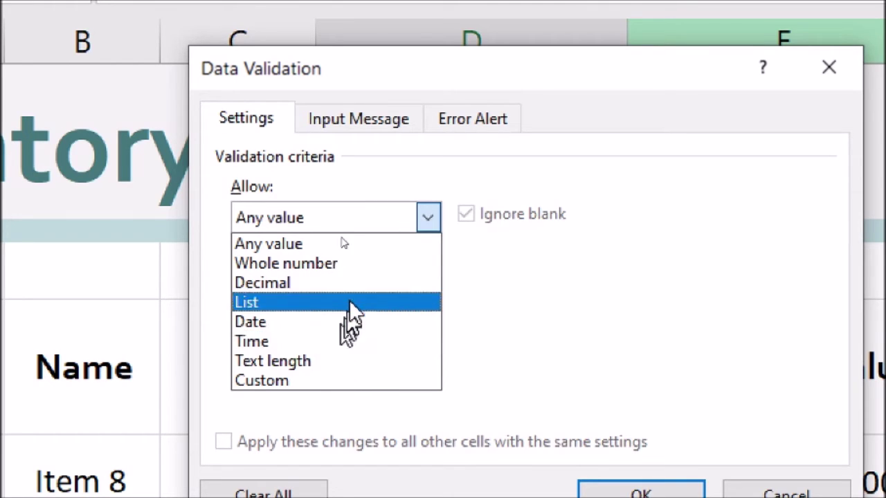
{"action": "left_click", "coordinate": [359, 263]}
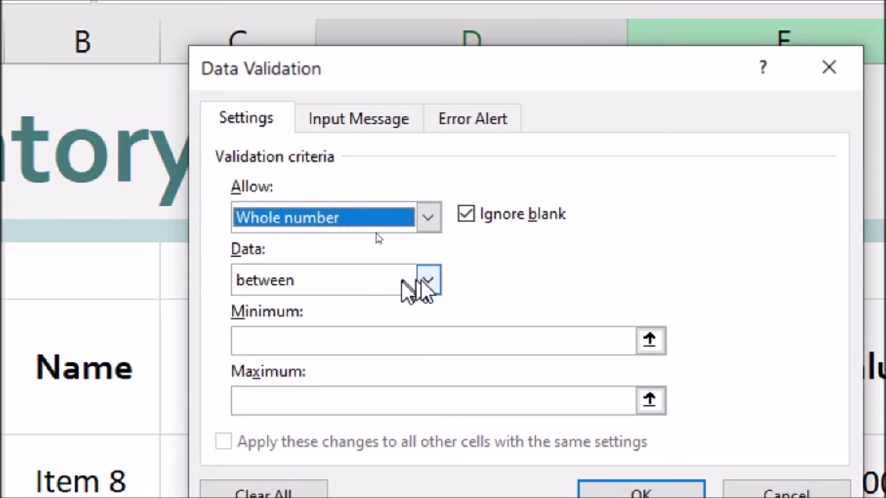
{"action": "left_click", "coordinate": [304, 333]}
{"action": "type", "text": "5"}
{"action": "left_click", "coordinate": [326, 401]}
{"action": "type", "text": "3"}
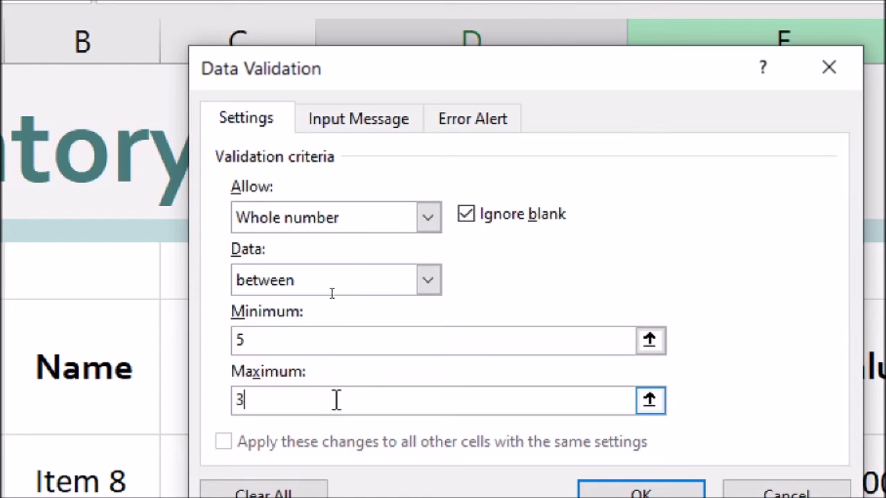
{"action": "type", "text": "00"}
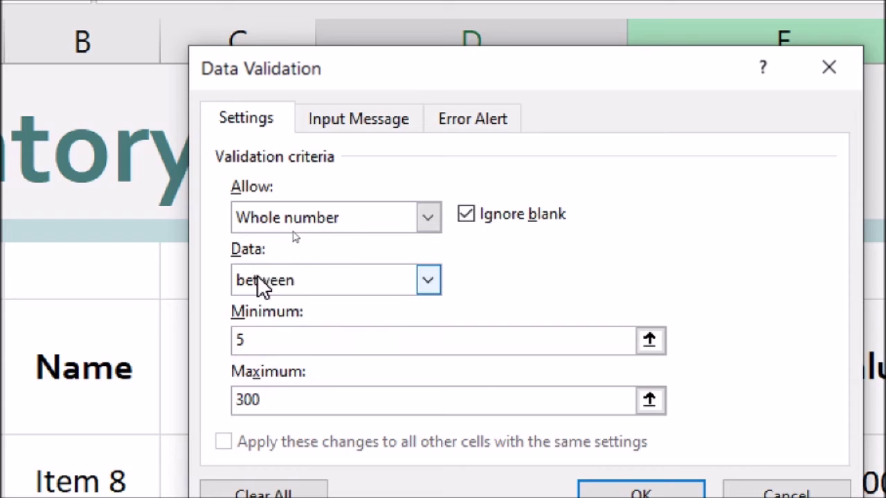
{"action": "left_click", "coordinate": [428, 280]}
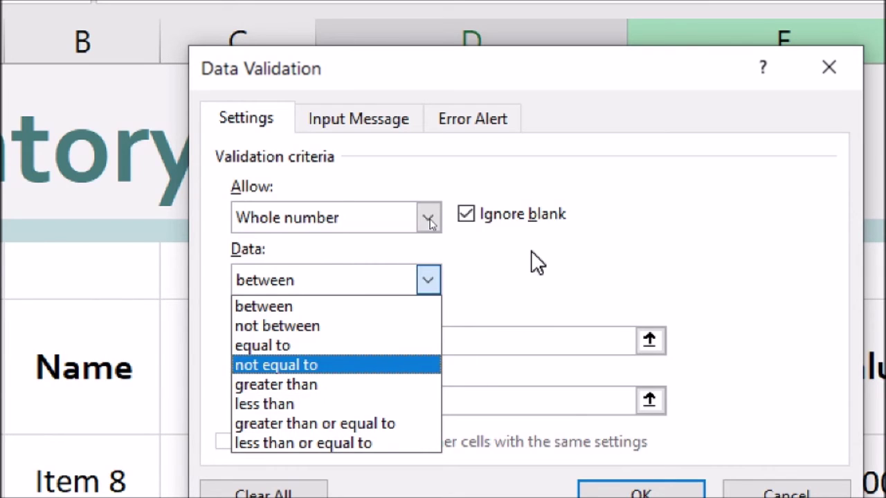
{"action": "left_click", "coordinate": [332, 310]}
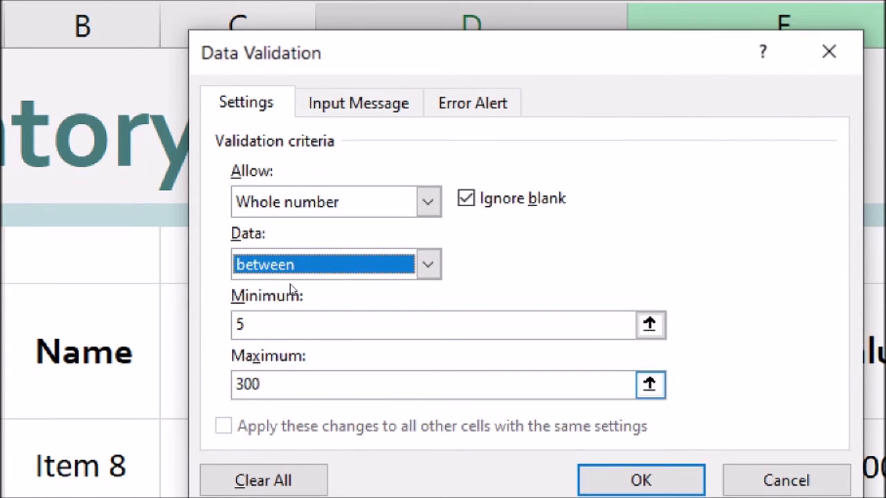
Give the Stop error alert the title 'Reorder Level Mistake' and message 'Must be between 5 and 300. Whole numbers only. Pls chg!'.
{"action": "left_click", "coordinate": [476, 109]}
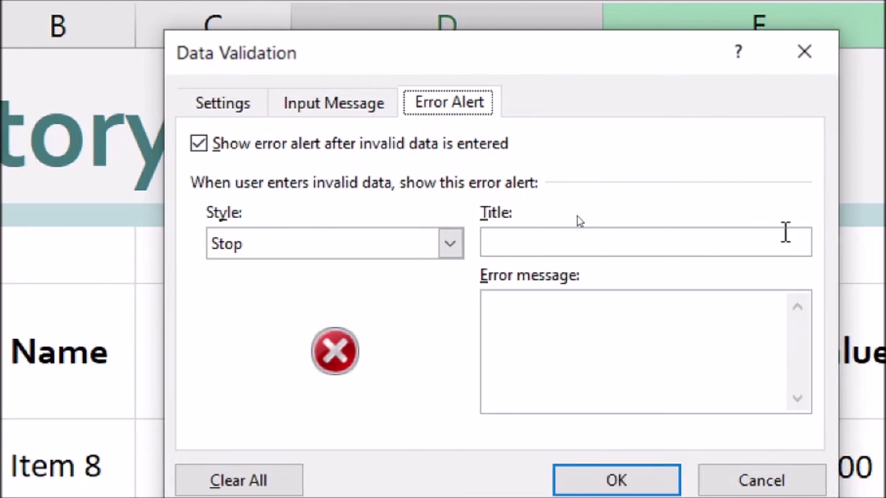
{"action": "left_click", "coordinate": [563, 242]}
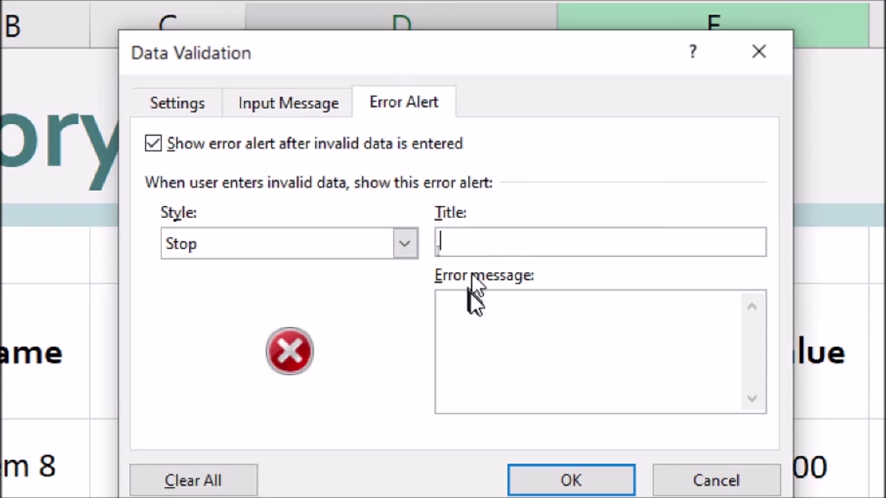
{"action": "type", "text": "Reorder Level Mistake"}
{"action": "left_click", "coordinate": [497, 351]}
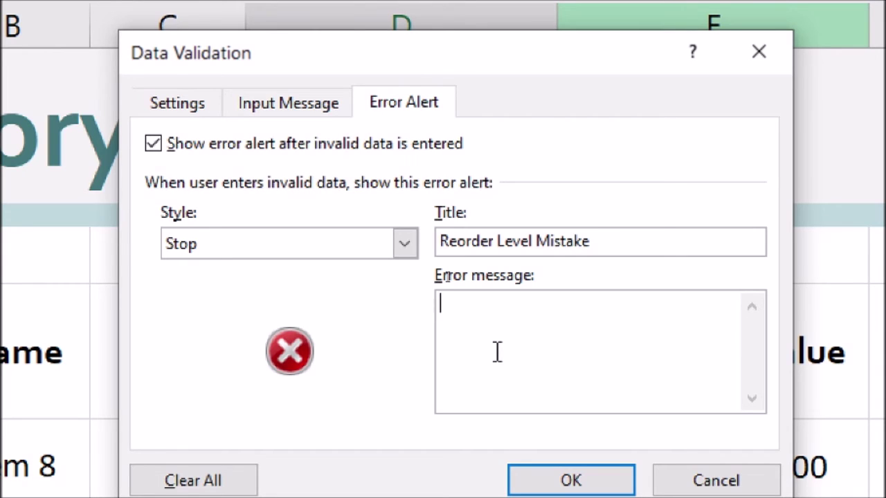
{"action": "type", "text": "Must be"}
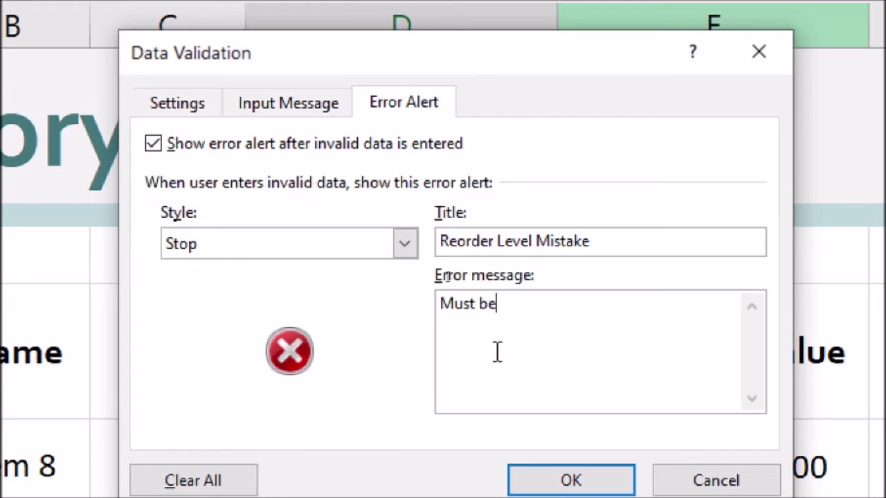
{"action": "type", "text": " between 5 and 300. WHo"}
{"action": "key", "text": "BackSpace"}
{"action": "key", "text": "BackSpace"}
{"action": "type", "text": "hol"}
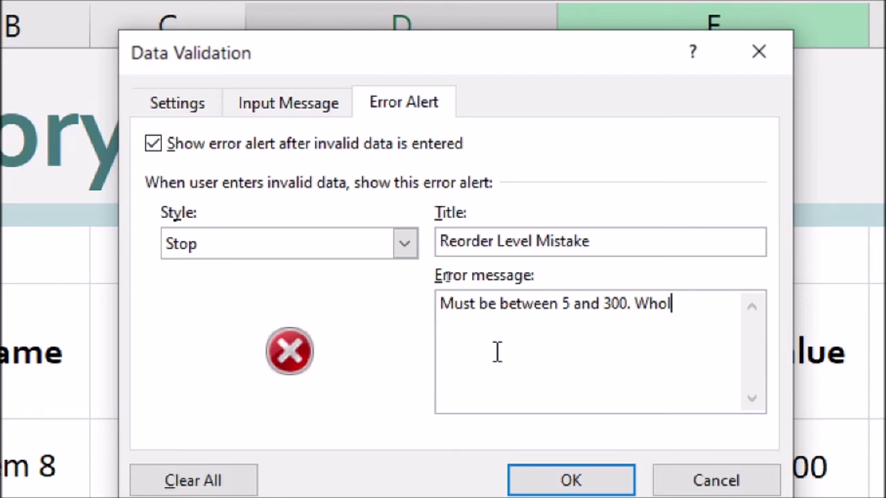
{"action": "type", "text": "e number"}
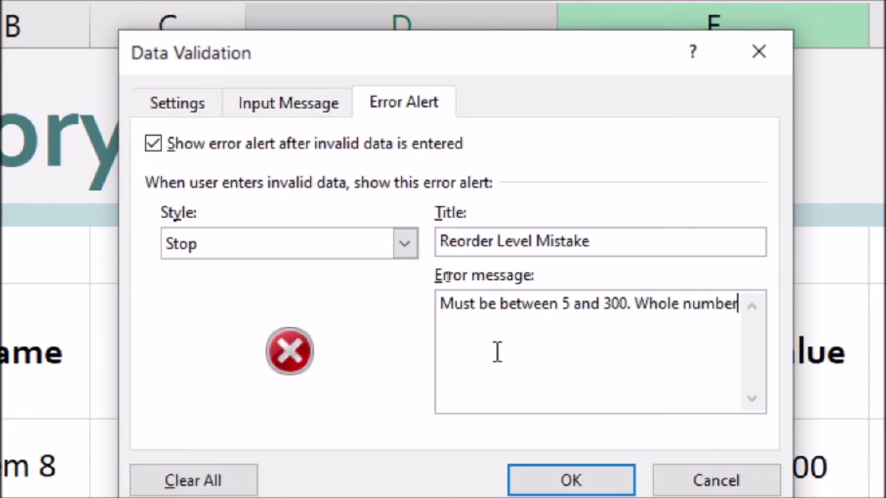
{"action": "type", "text": "s only. Pl"}
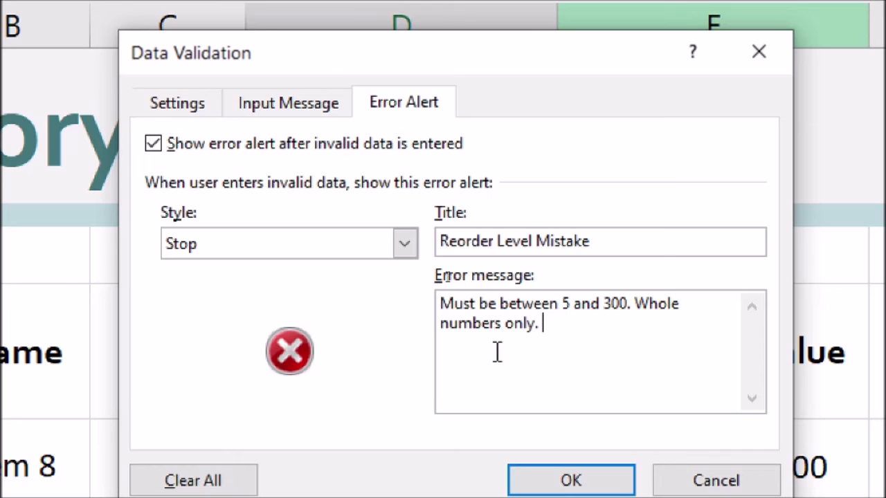
{"action": "type", "text": "s chg!"}
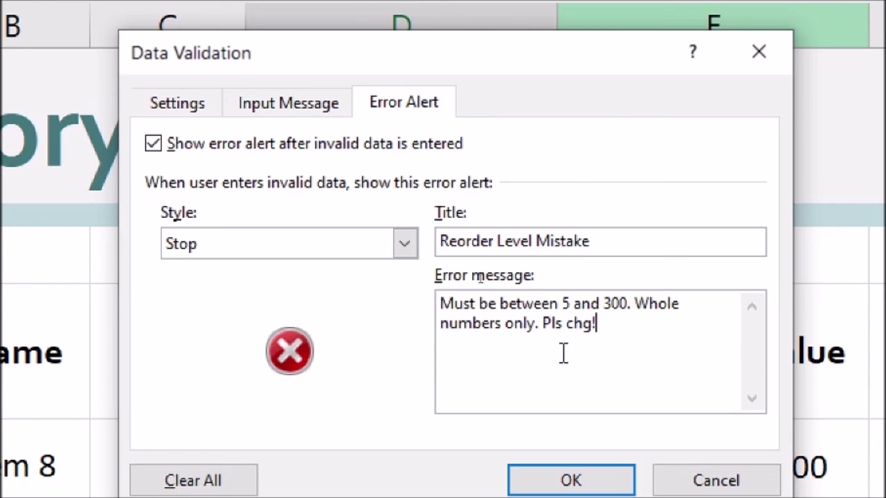
Recheck the Settings and Error Alert tabs, ending back on Settings.
{"action": "left_click", "coordinate": [168, 85]}
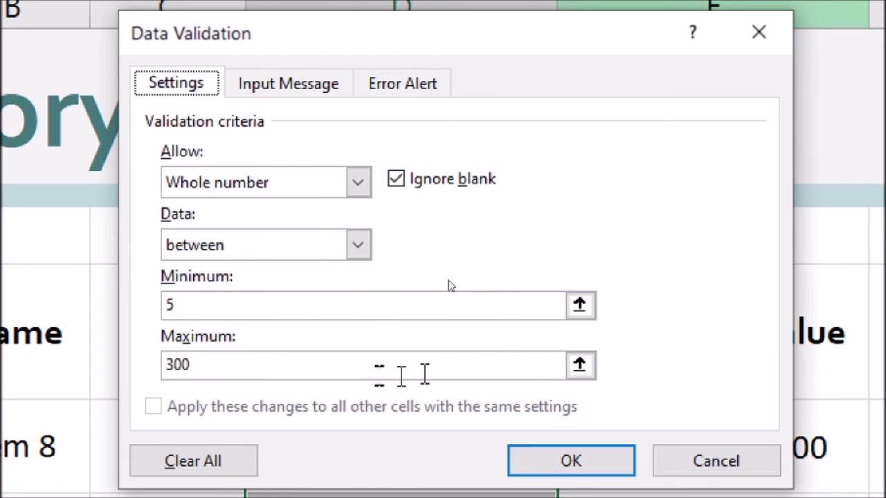
{"action": "left_click", "coordinate": [407, 84]}
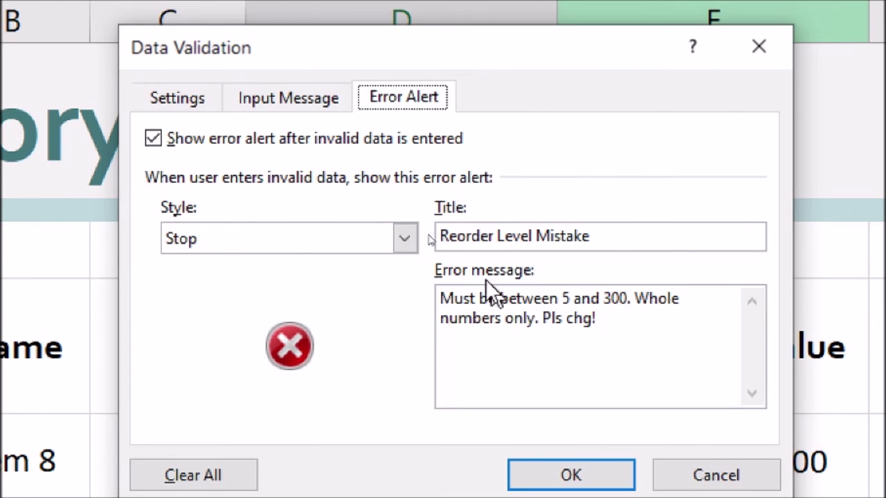
{"action": "left_click", "coordinate": [173, 98]}
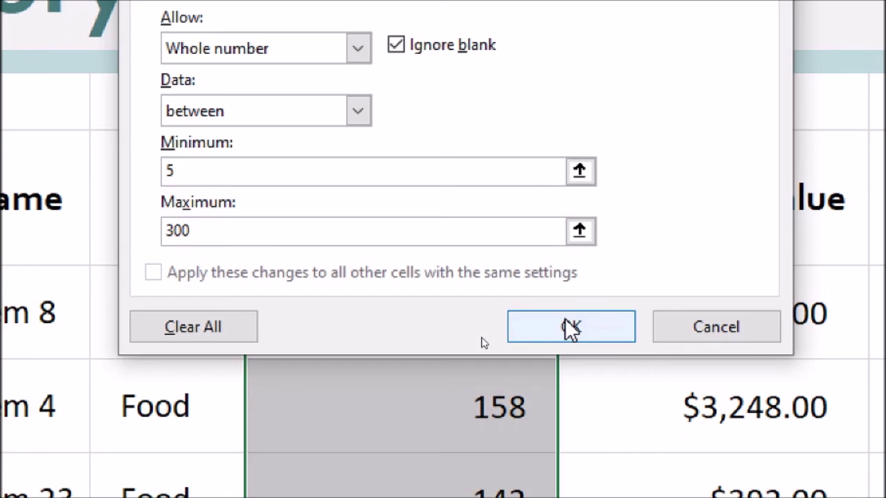
Apply the rule, confirm 3 in D4 is rejected and cancelled, then begin entering 100.2.
{"action": "left_click", "coordinate": [569, 330]}
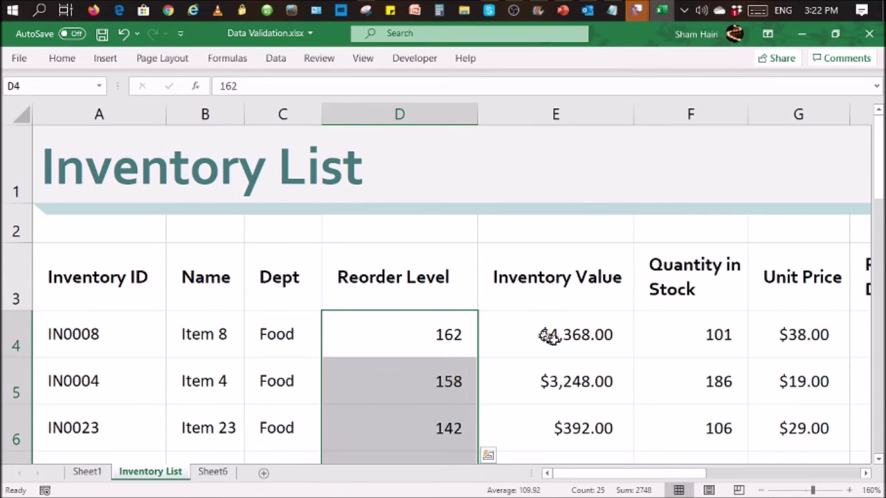
{"action": "left_click", "coordinate": [448, 328]}
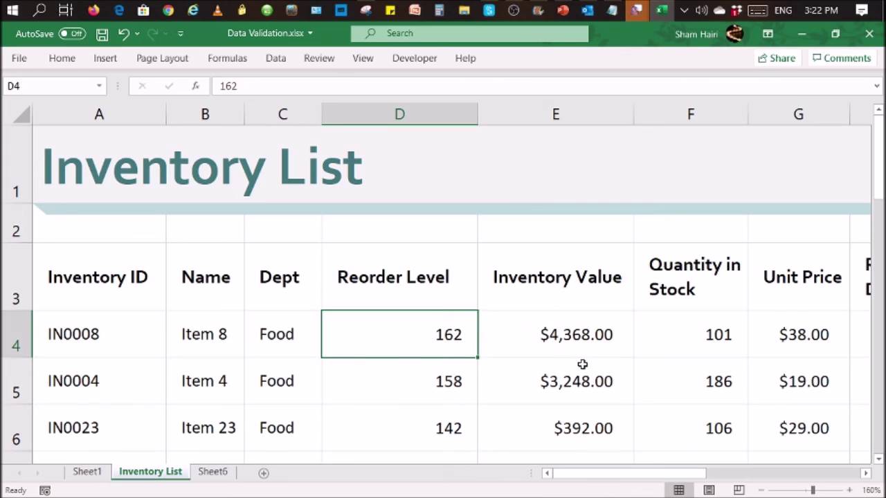
{"action": "type", "text": "3"}
{"action": "key", "text": "Return"}
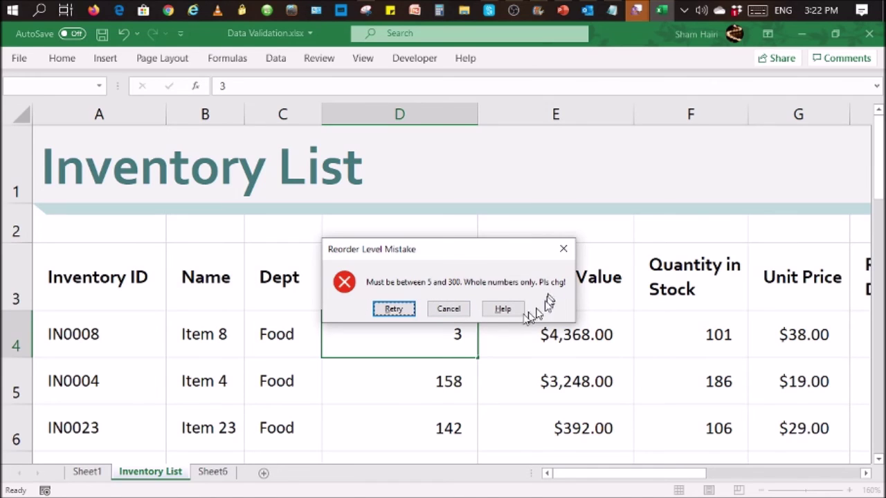
{"action": "left_click", "coordinate": [456, 309]}
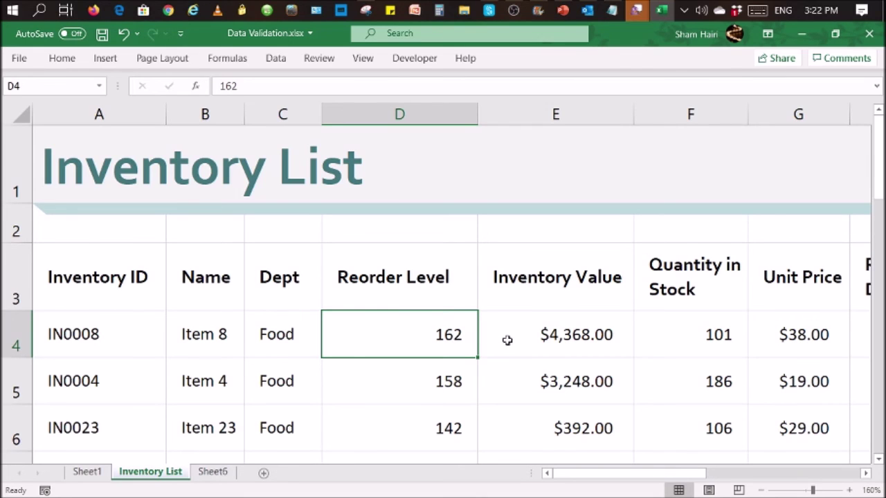
{"action": "type", "text": "100.2"}
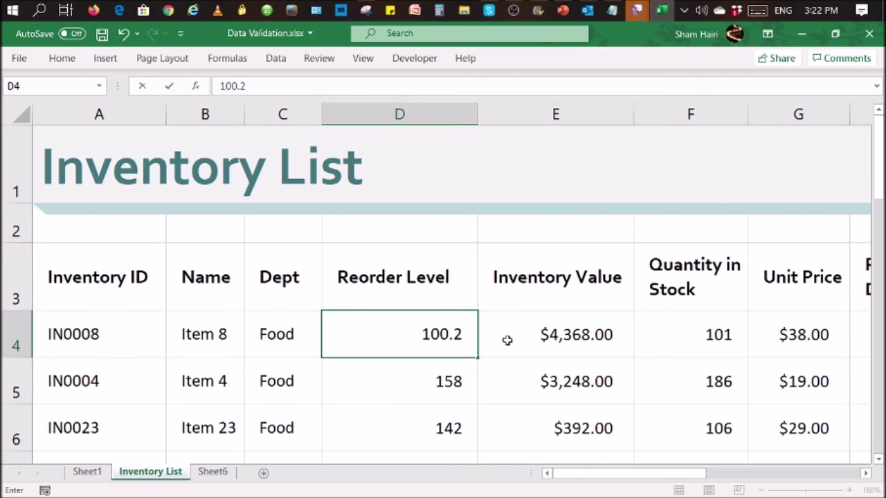
Confirm 100.2 in D4 is rejected, retry with 100, which D4 accepts.
{"action": "key", "text": "Return"}
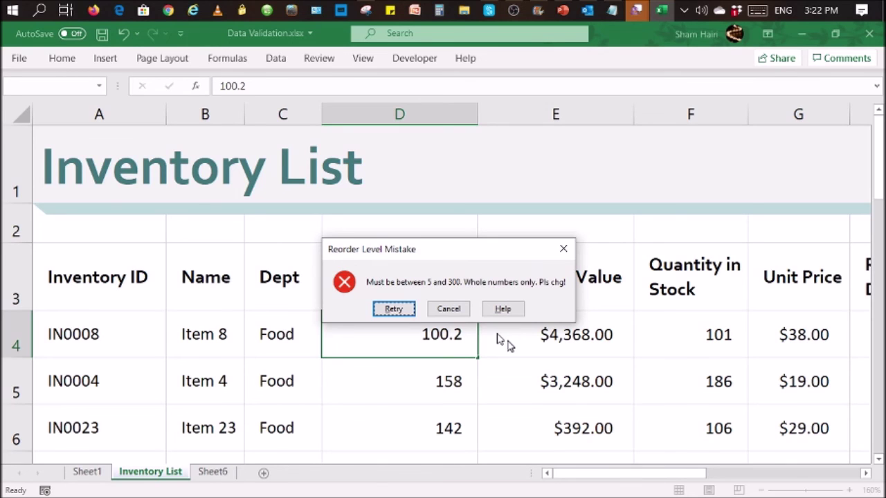
{"action": "key", "text": "Return"}
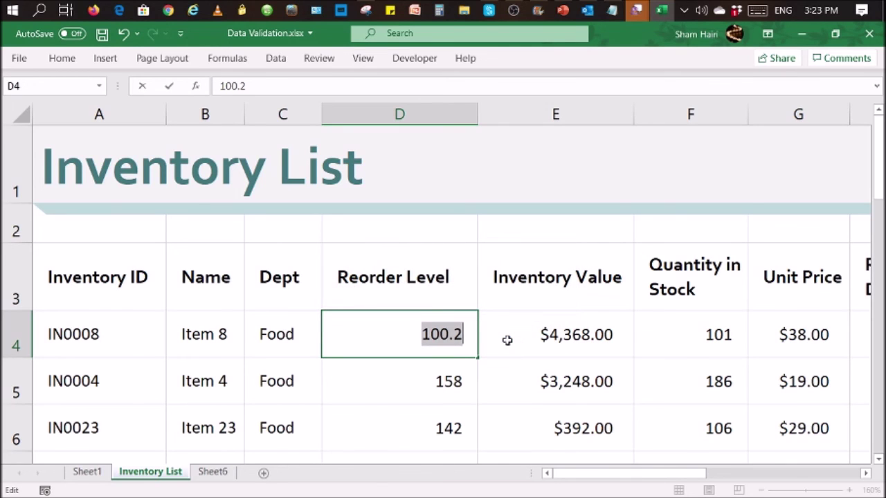
{"action": "type", "text": "100"}
{"action": "key", "text": "Return"}
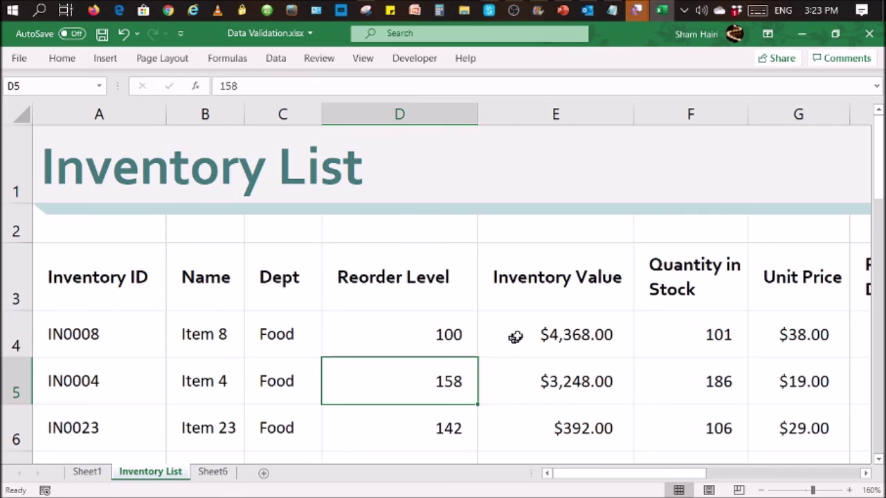
{"action": "left_click", "coordinate": [572, 336]}
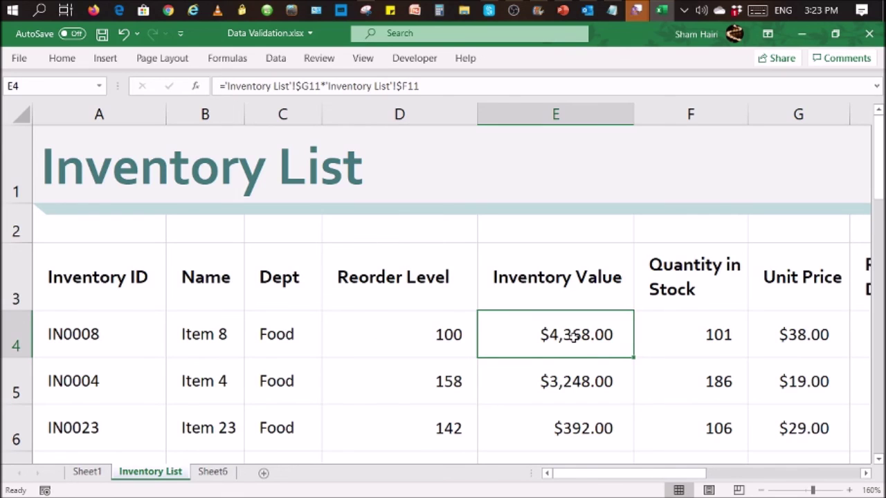